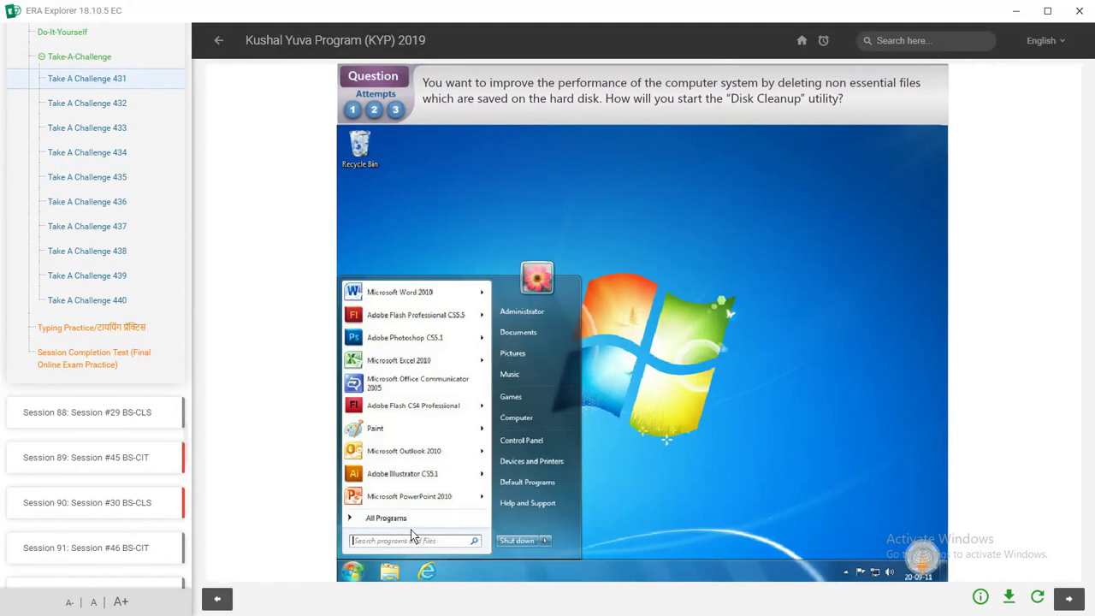
Start the Disk Cleanup system tool and accept System (C:) as the drive to clean up
click(393, 520)
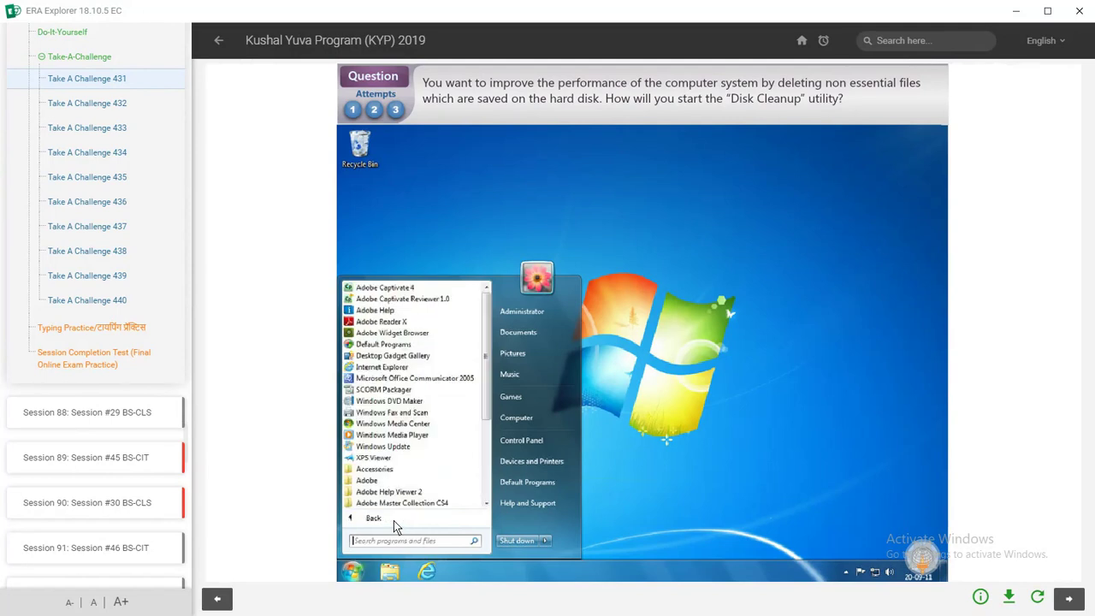
click(379, 472)
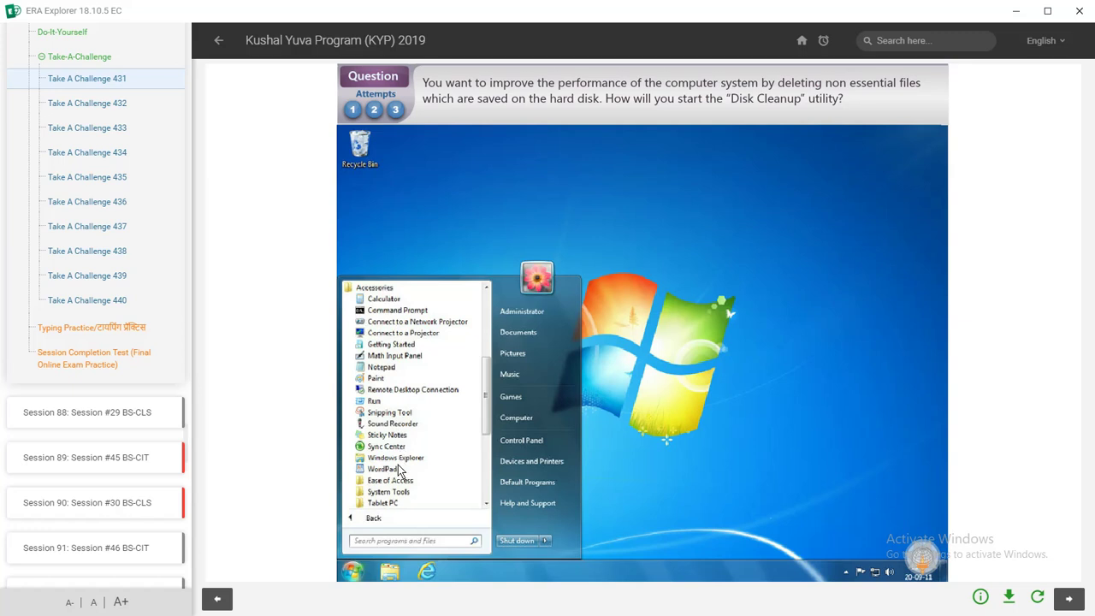
click(394, 494)
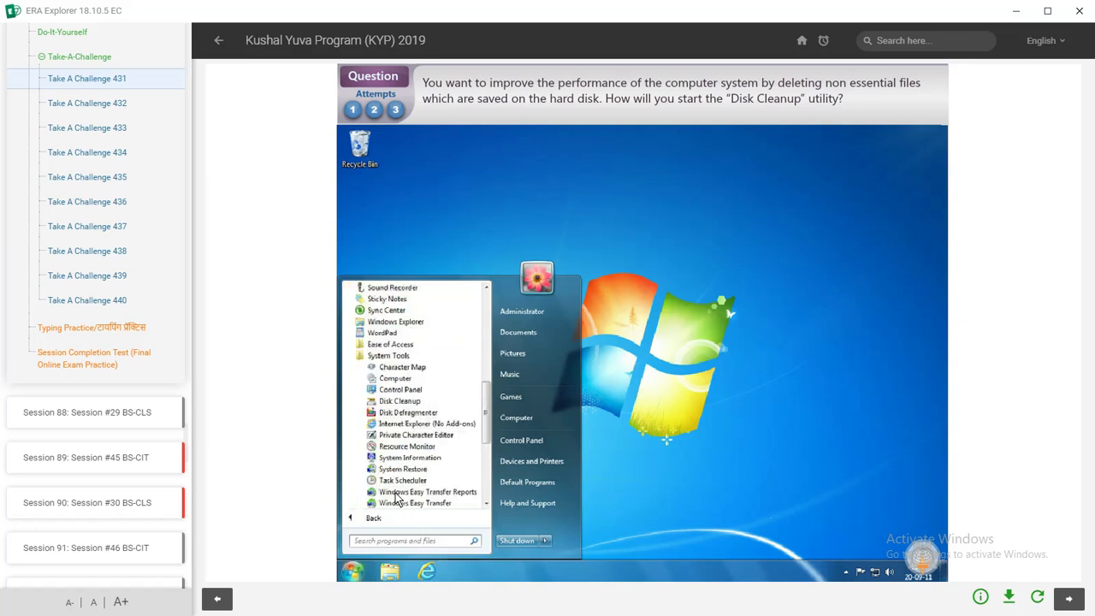
click(395, 401)
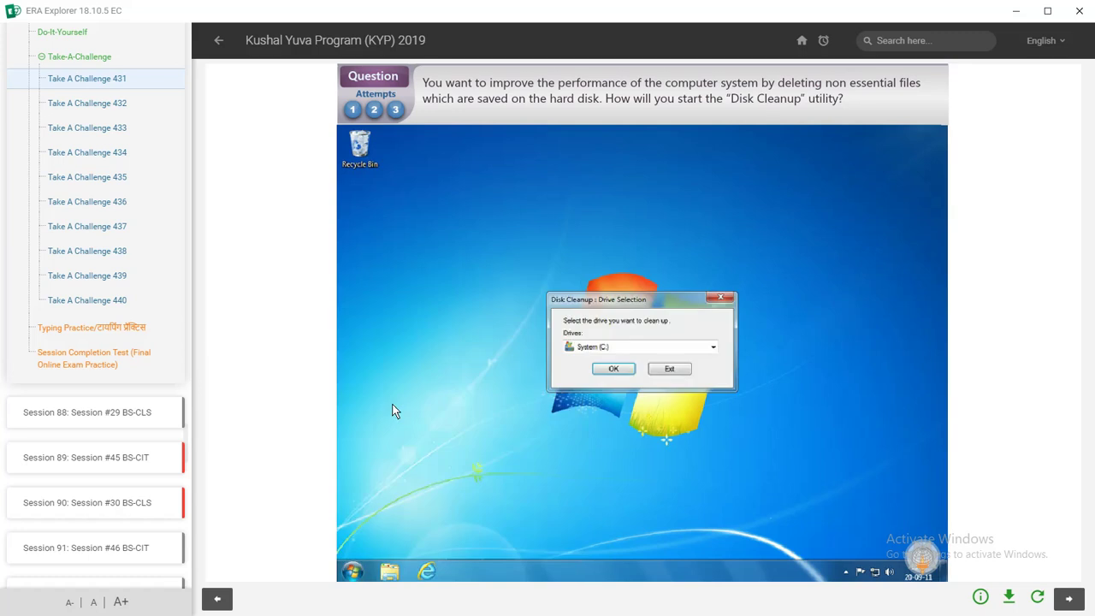
click(611, 374)
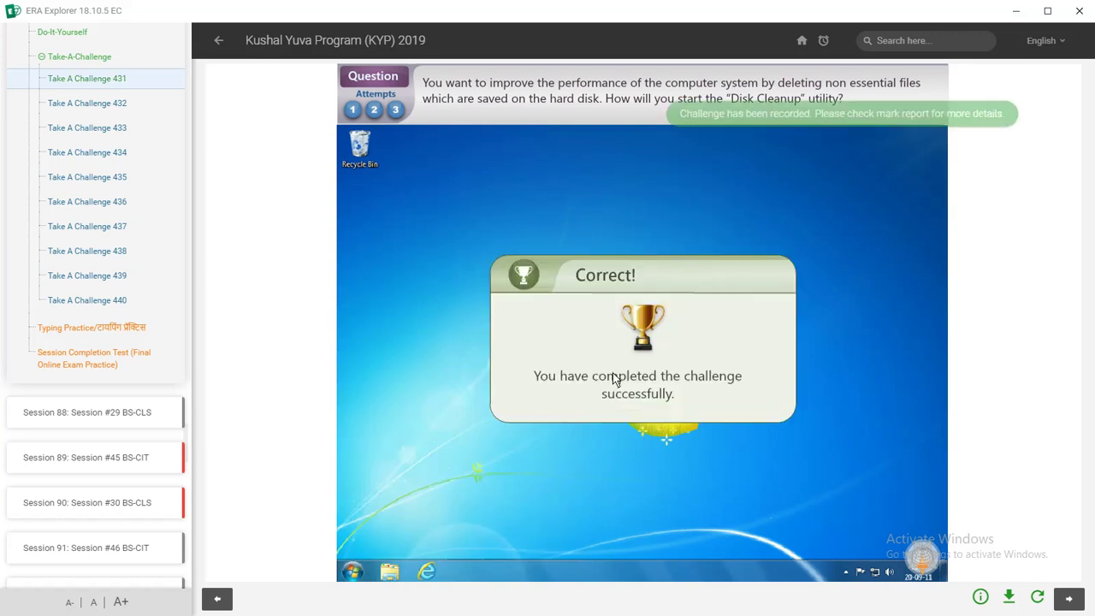
Start Take A Challenge 432 and open the Mail folder in the simulated Outlook
click(98, 105)
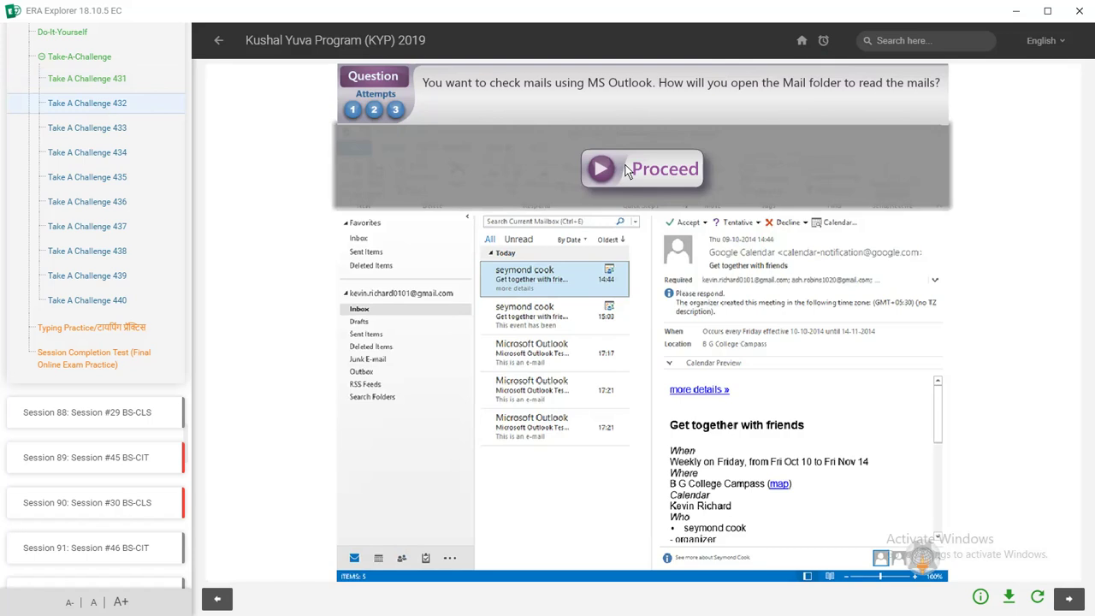
click(618, 175)
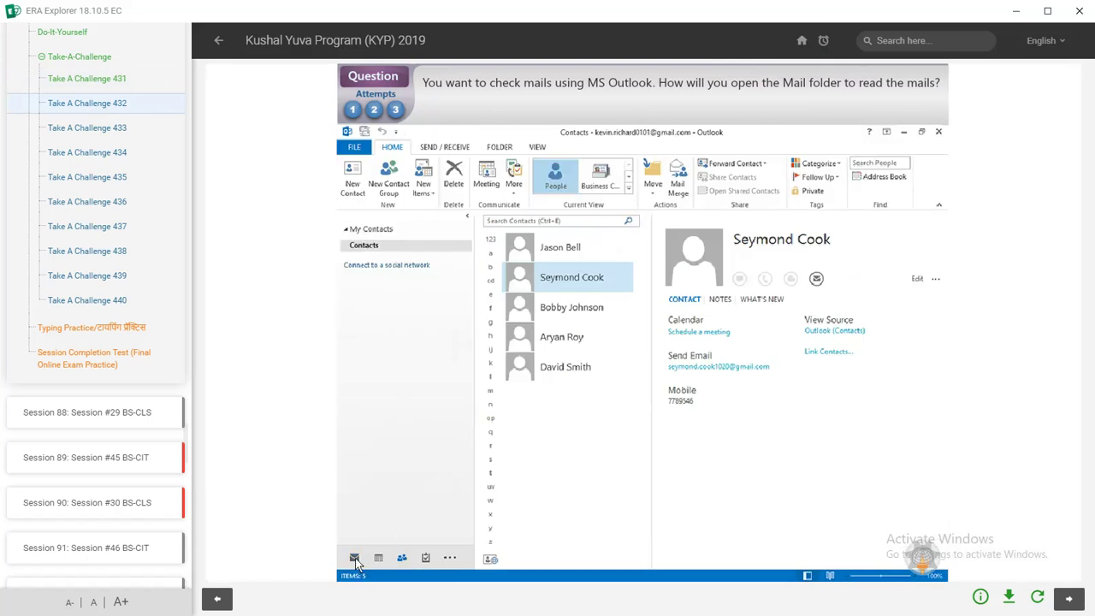
click(355, 557)
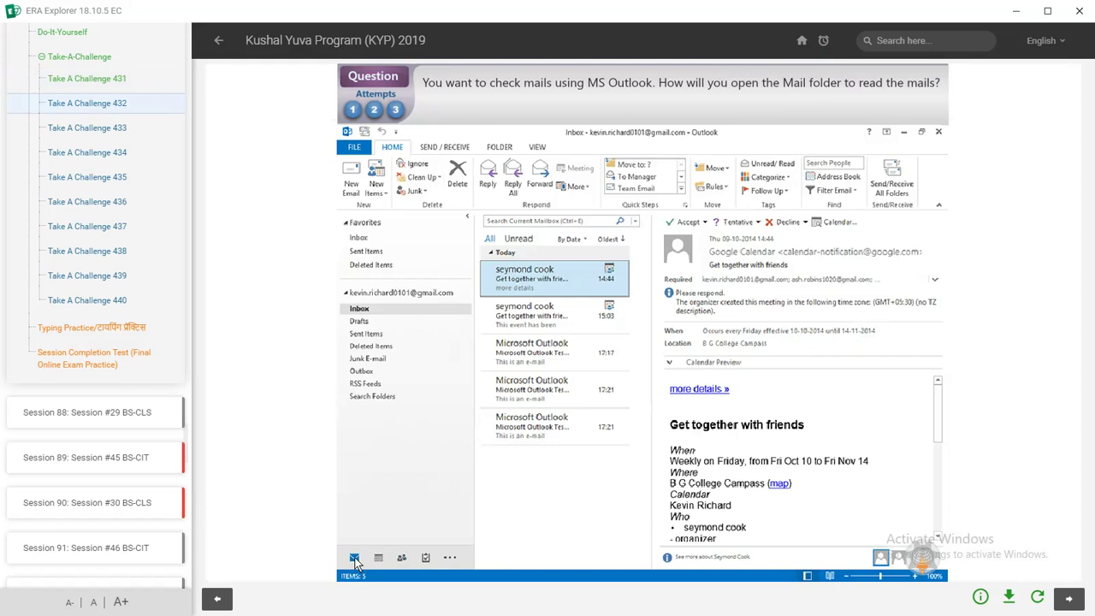
Start Take A Challenge 433 and submit Snipping as the tool used to capture screenshots
click(110, 136)
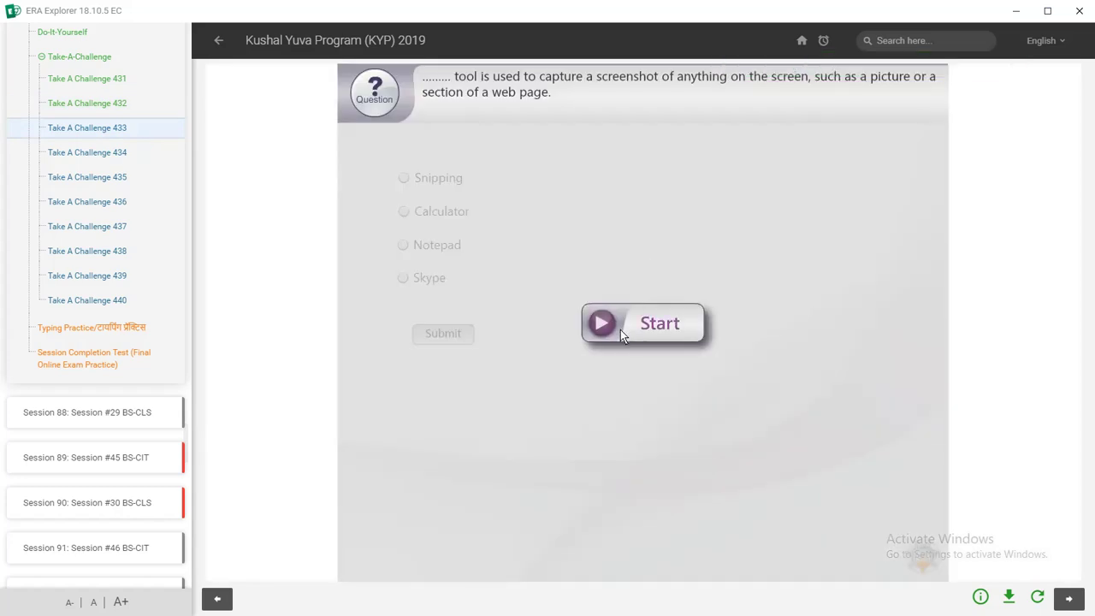
click(620, 332)
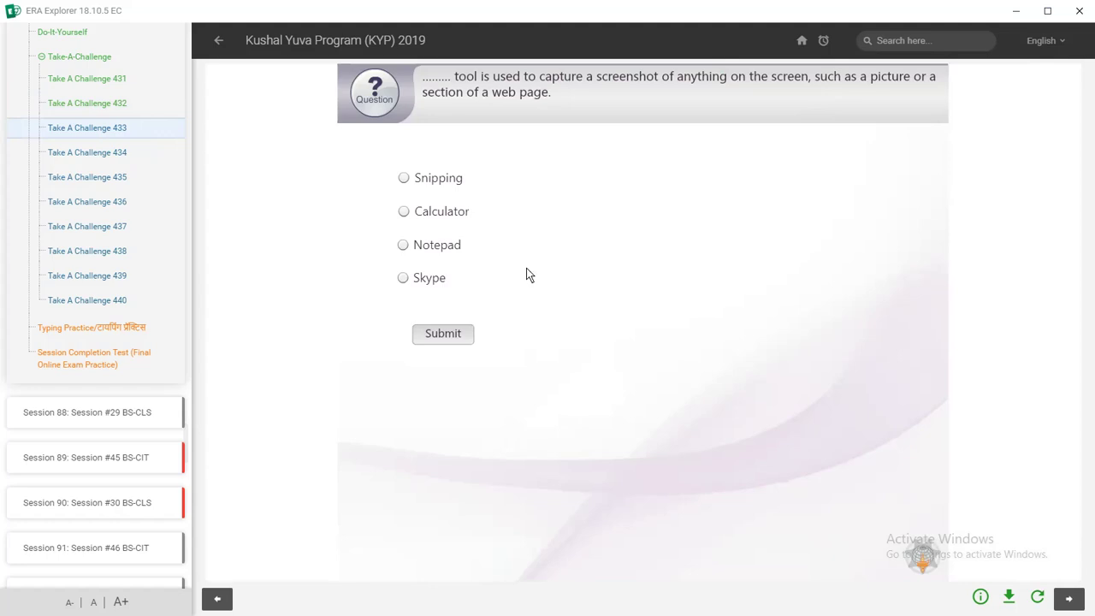
click(445, 179)
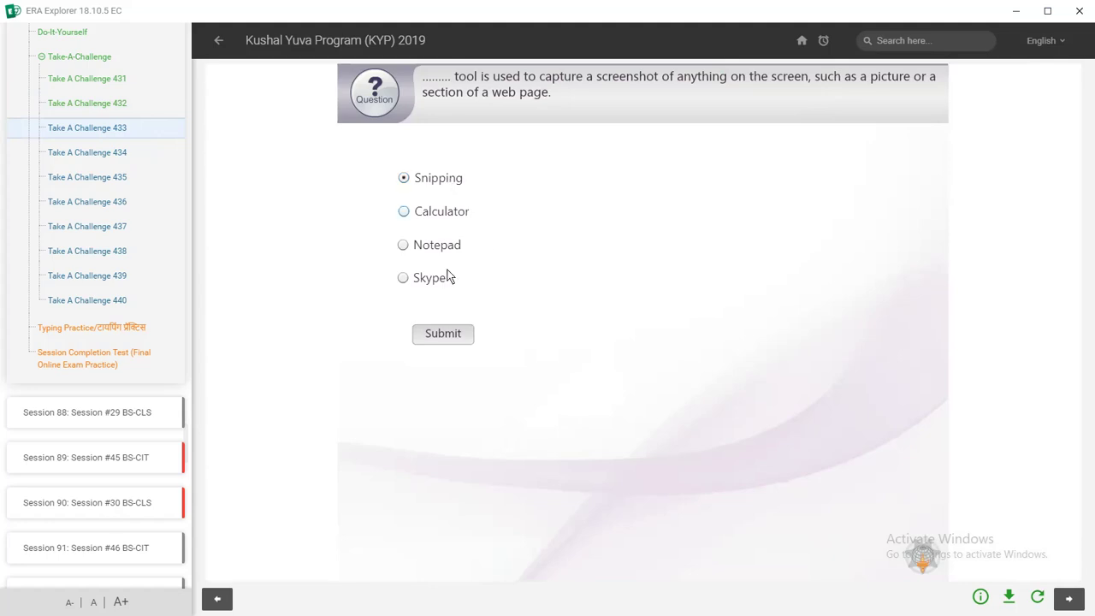
click(444, 334)
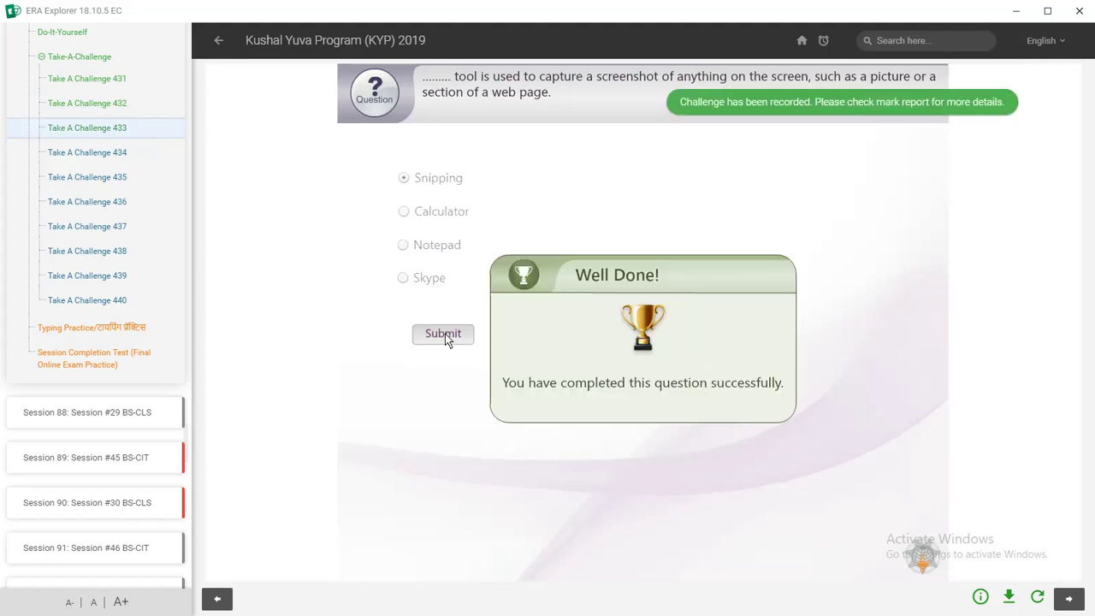
Start Take A Challenge 434 and submit Pointing as the device type for mouse, joysticks, touch screens and styluses
click(117, 164)
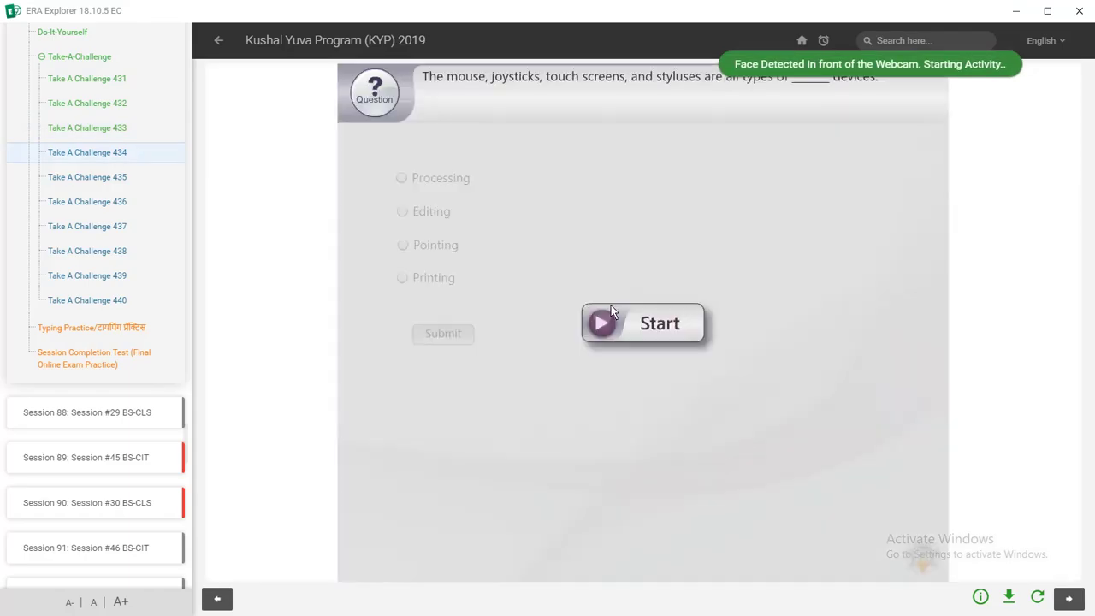
click(605, 324)
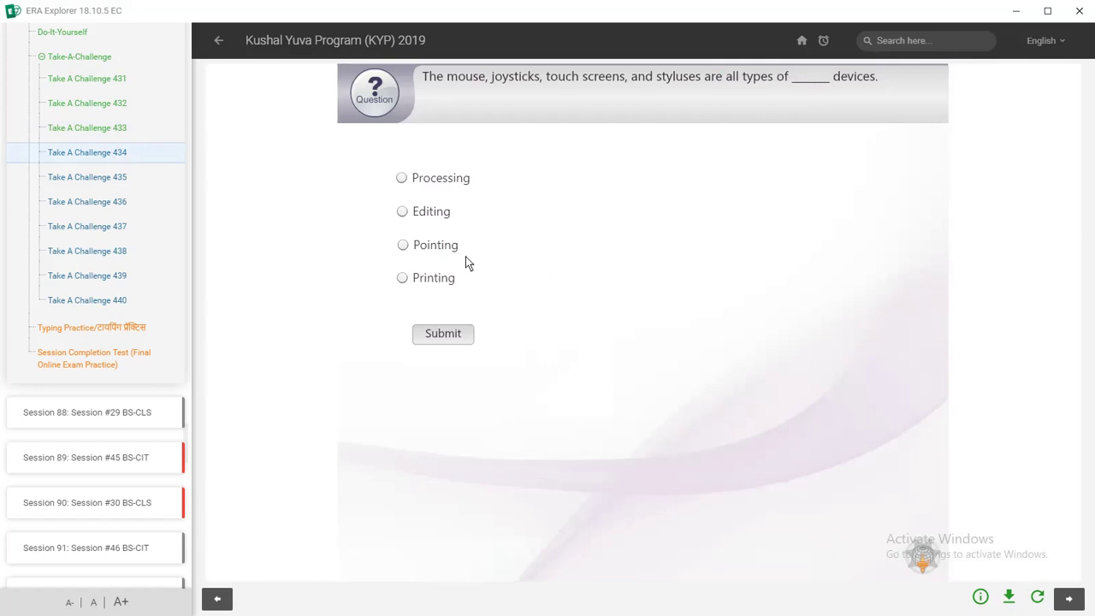
click(438, 336)
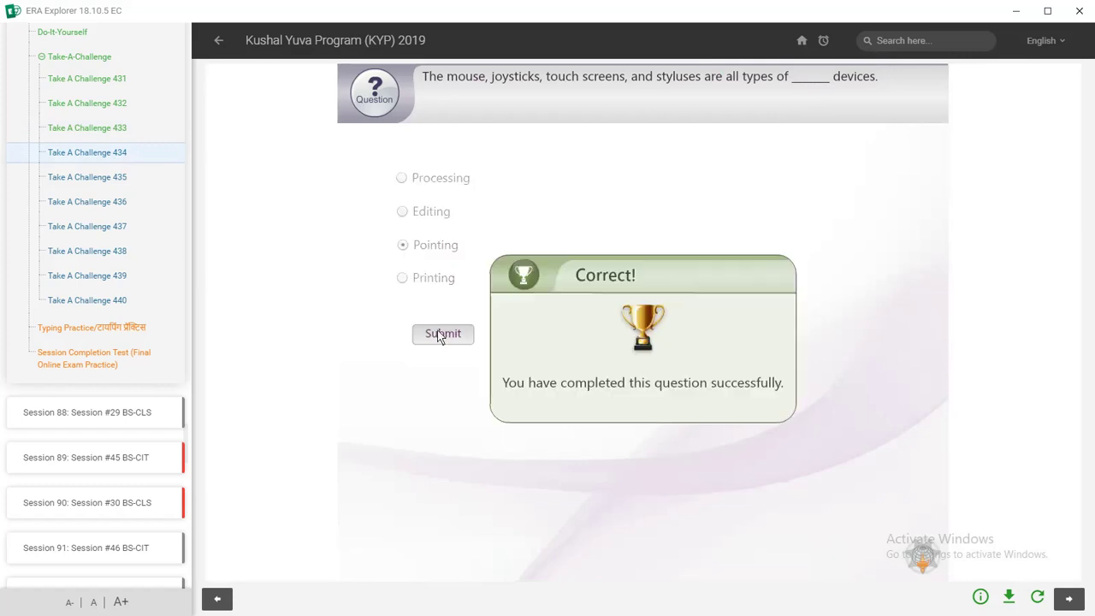
Start Take A Challenge 435 and apply the Bubbles screen saver in the simulated personalization settings
click(112, 177)
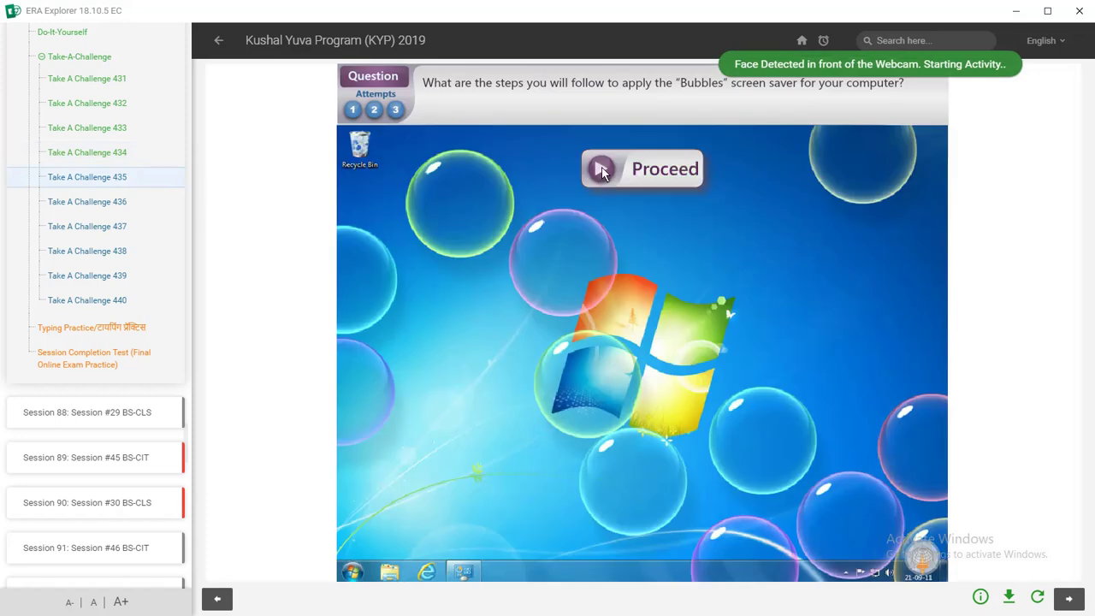
click(604, 172)
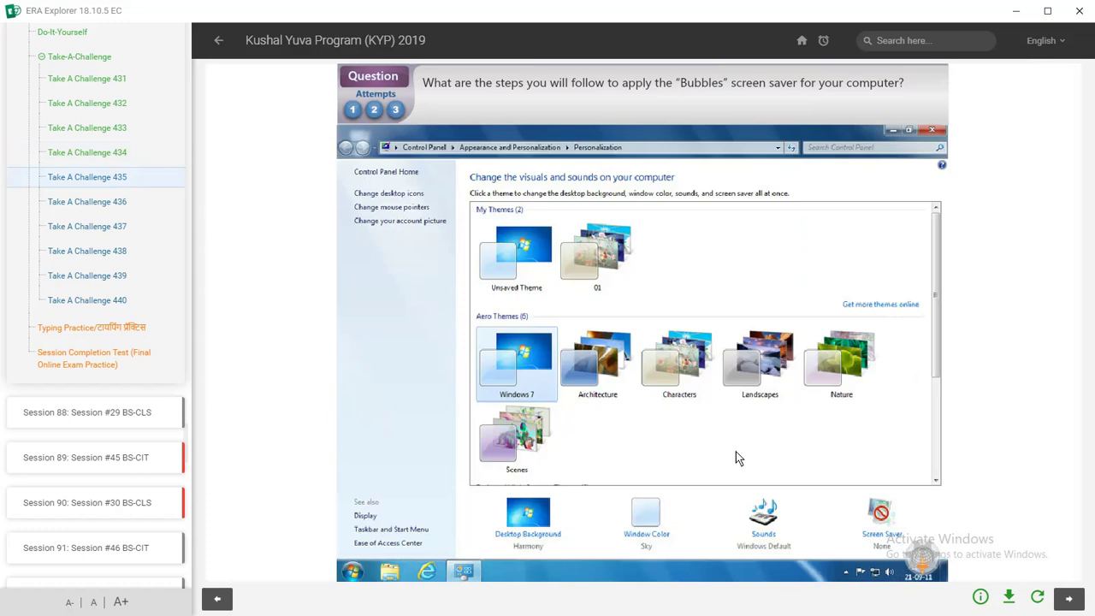
click(878, 534)
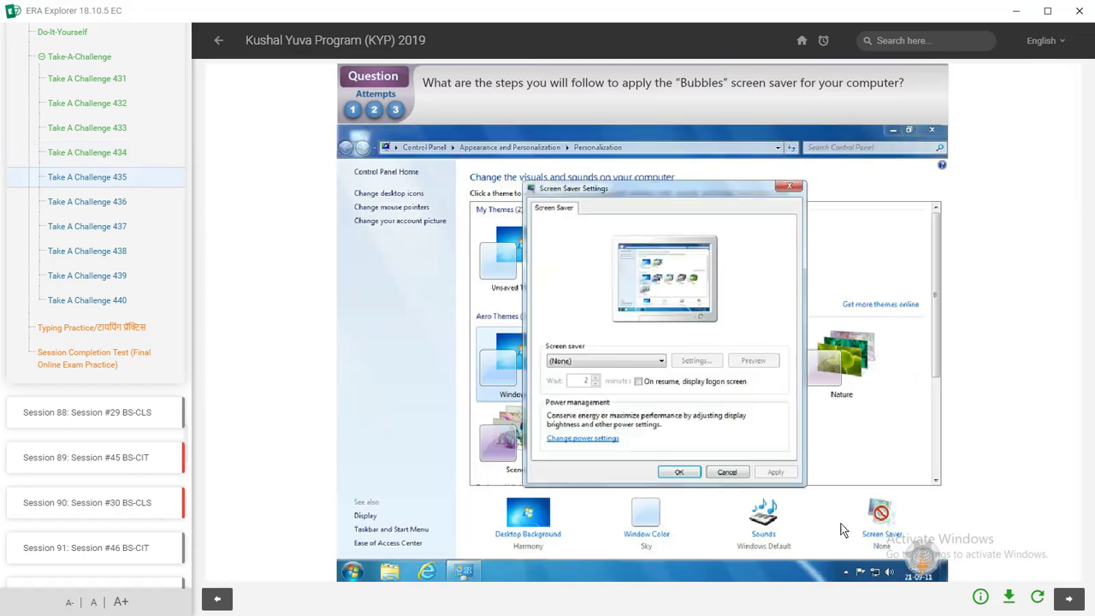
click(605, 360)
click(561, 399)
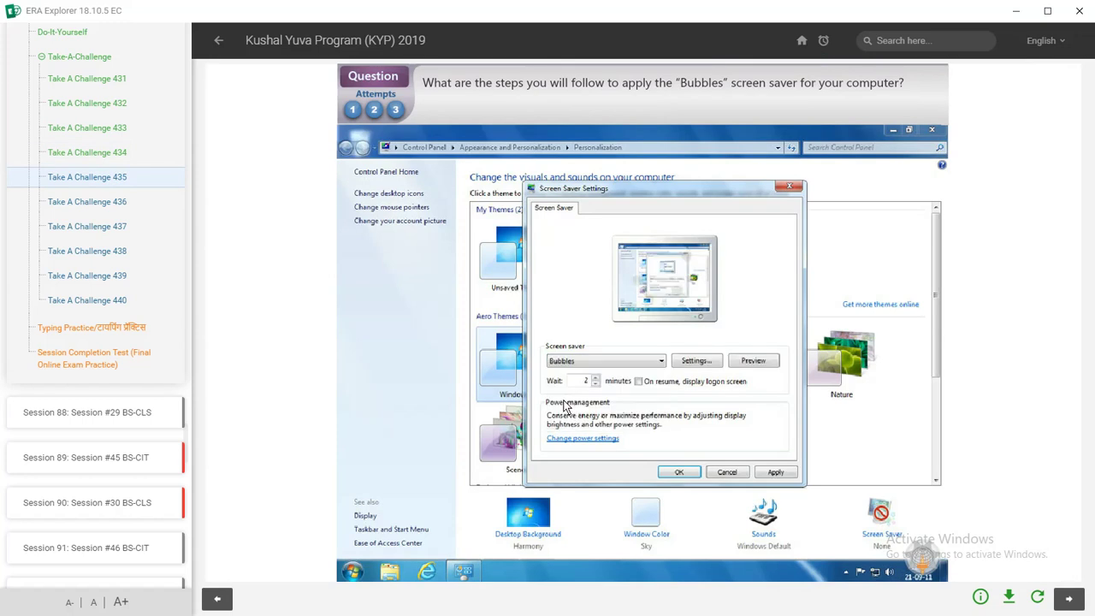
click(774, 473)
click(678, 472)
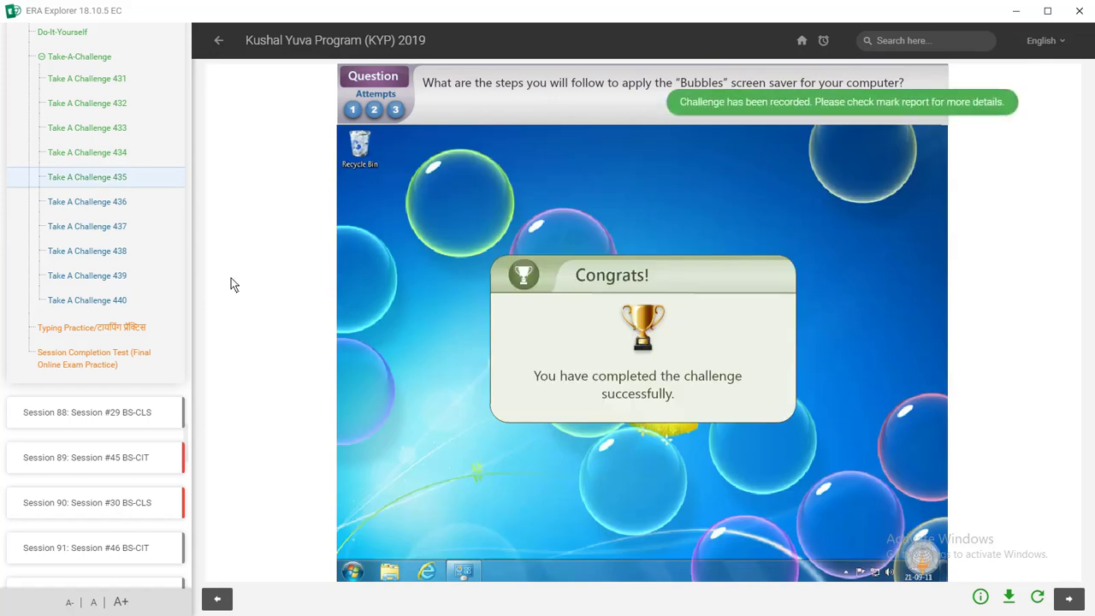
Start Take A Challenge 436 and submit Hyperlinks as what connects the webpage to other web pages
click(109, 205)
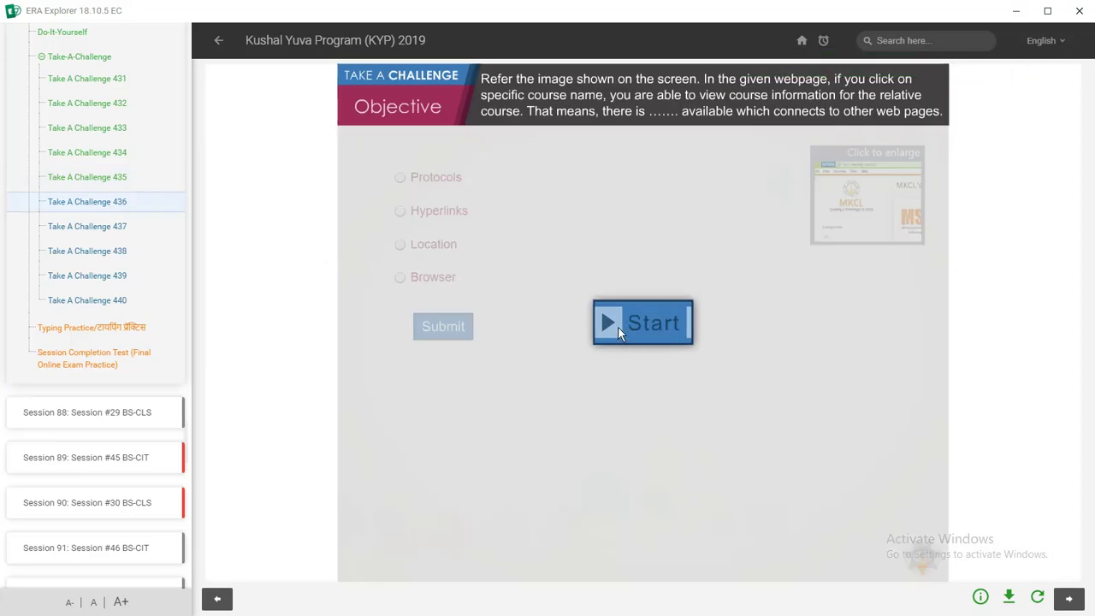
click(621, 333)
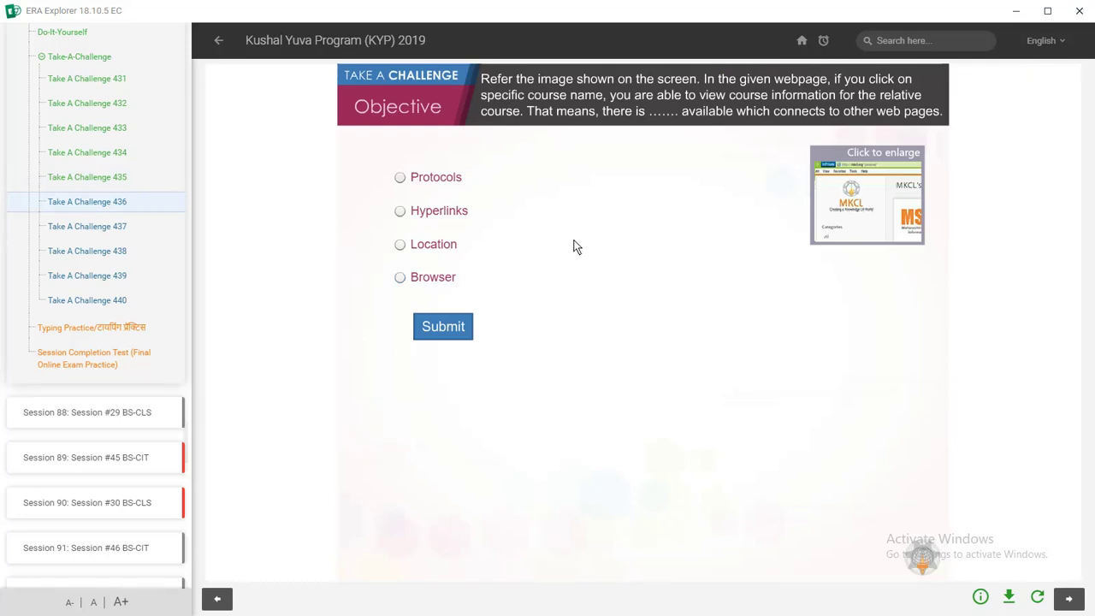
click(448, 215)
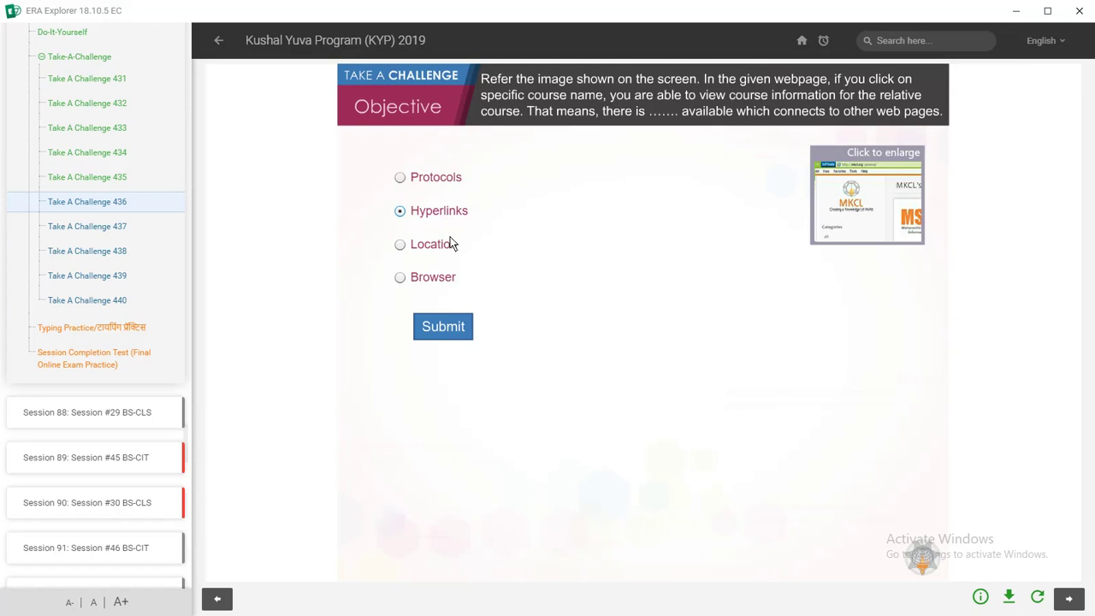
click(437, 328)
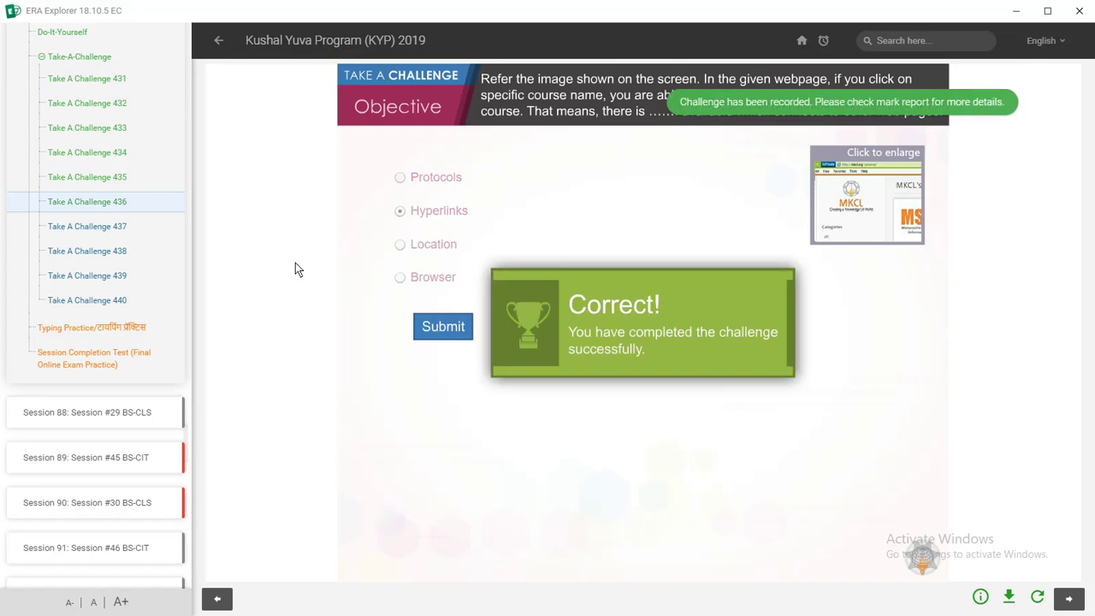
Start Take A Challenge 437 and submit Monitor as the most frequently used output device
click(113, 229)
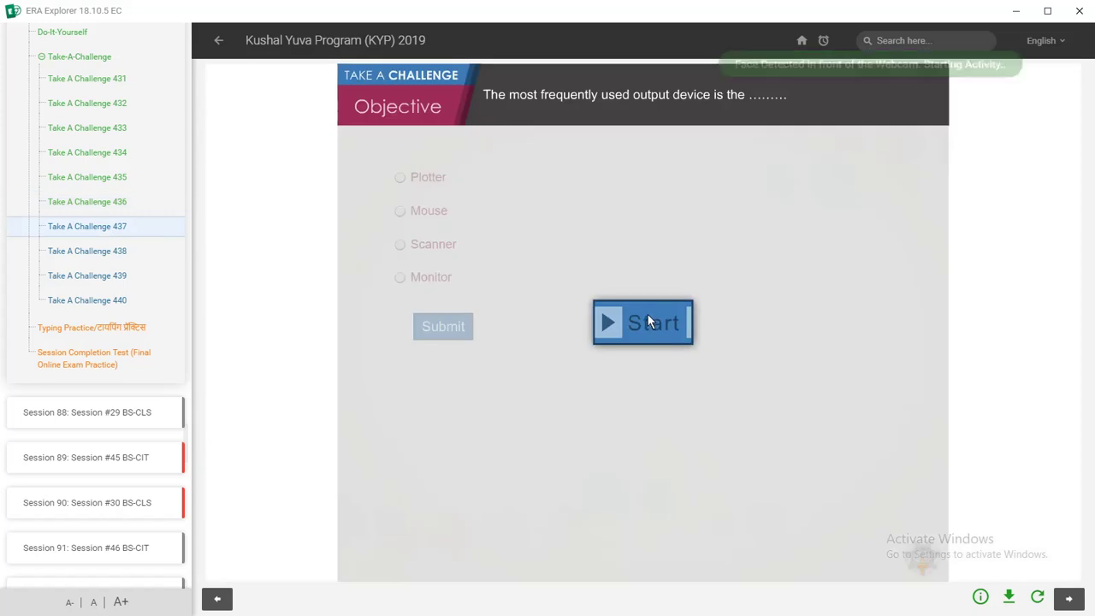
click(648, 322)
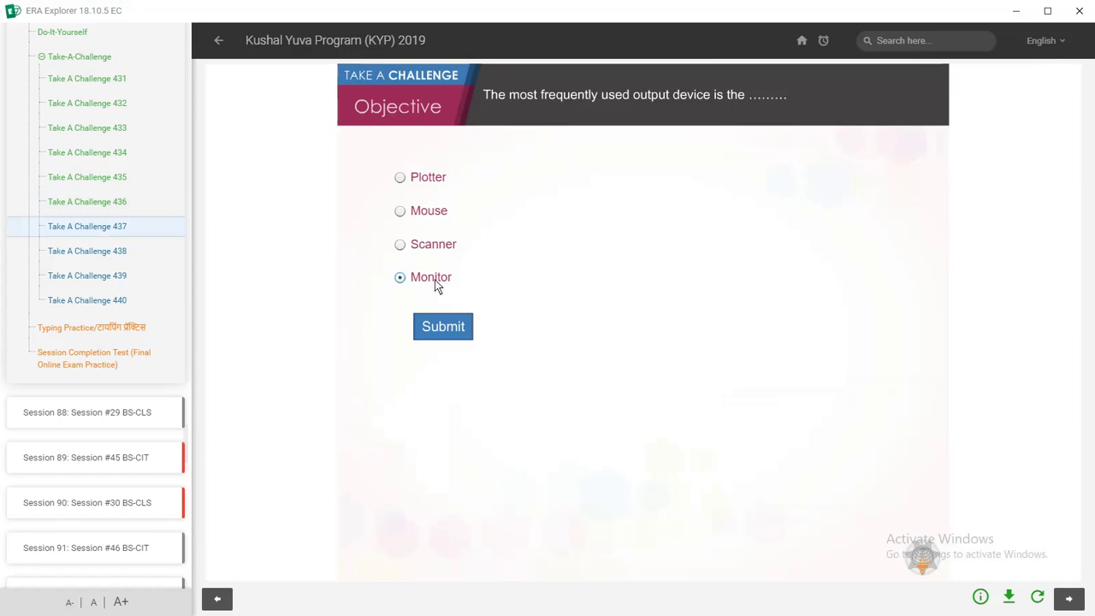
click(439, 324)
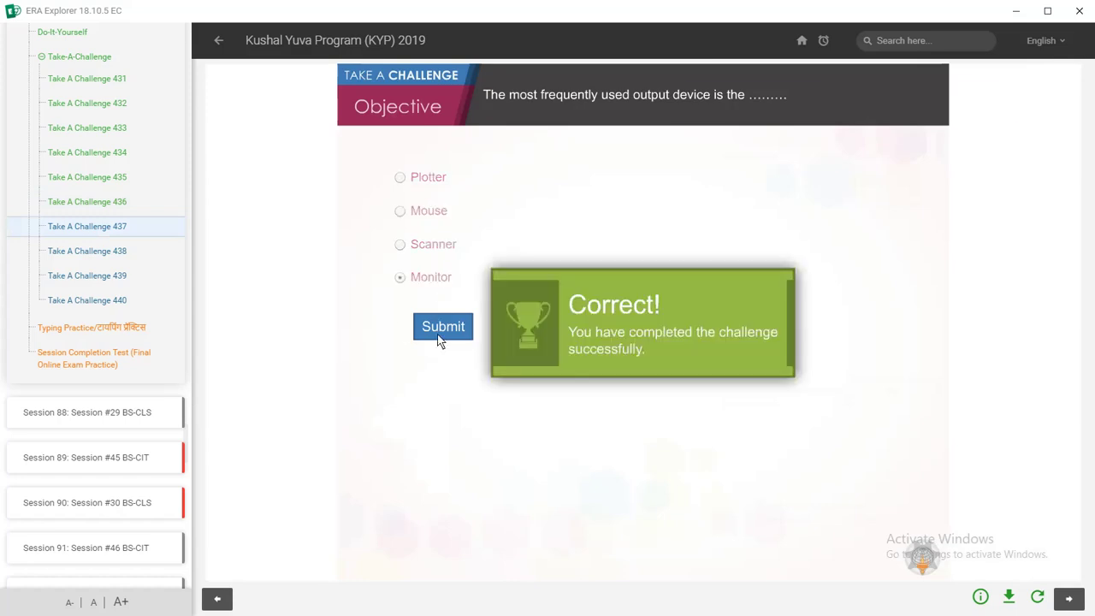
Start Take A Challenge 438 and run Disk Cleanup with only Recycle Bin selected, agreeing to delete its files permanently
click(102, 252)
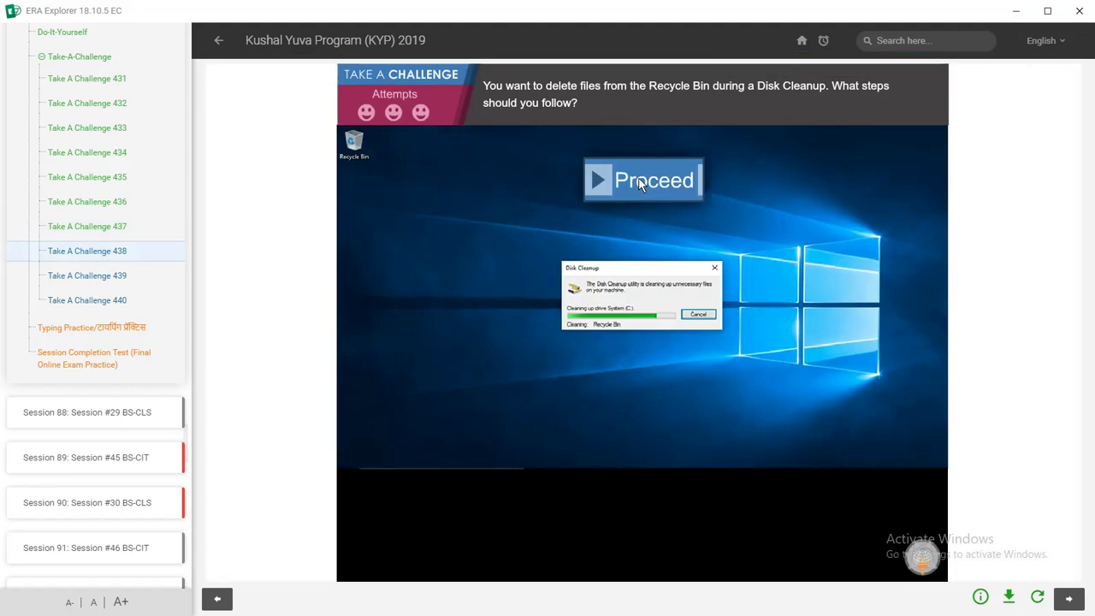
click(640, 181)
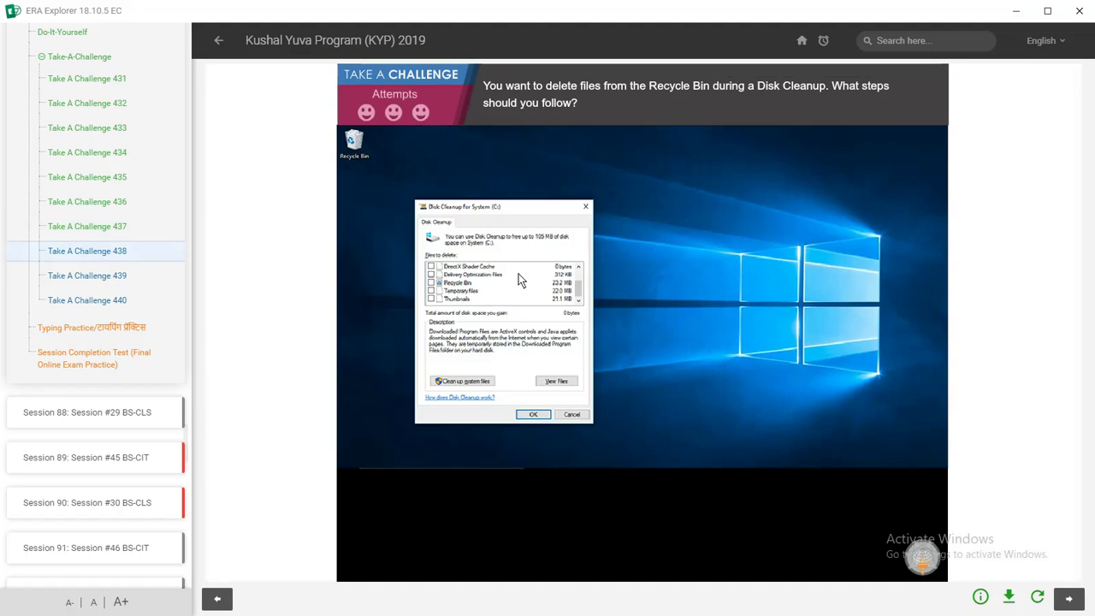
click(432, 267)
click(432, 284)
click(481, 387)
click(529, 414)
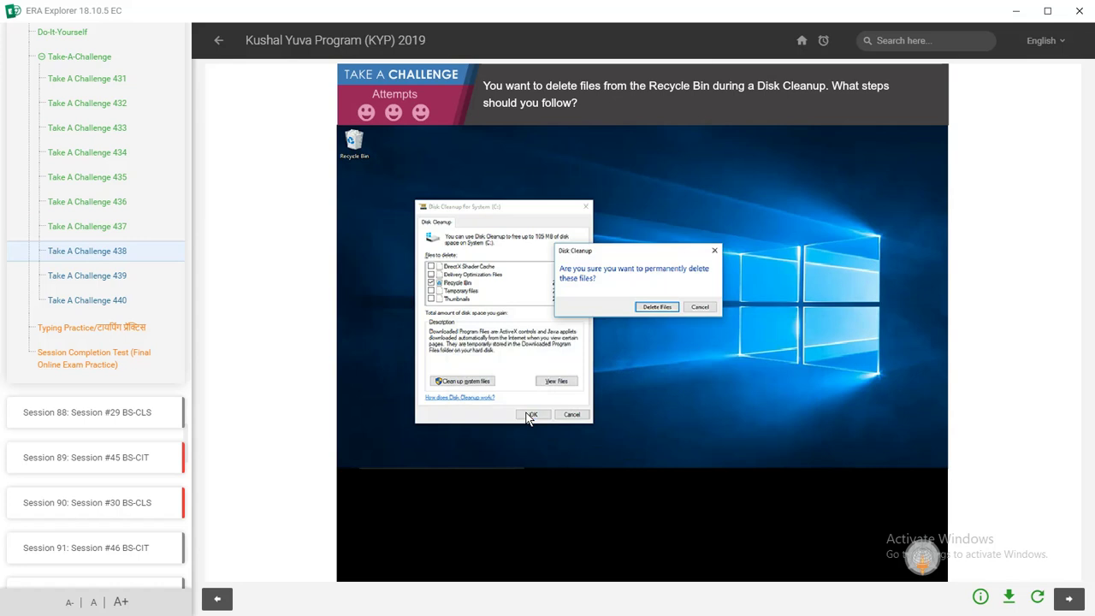
click(657, 307)
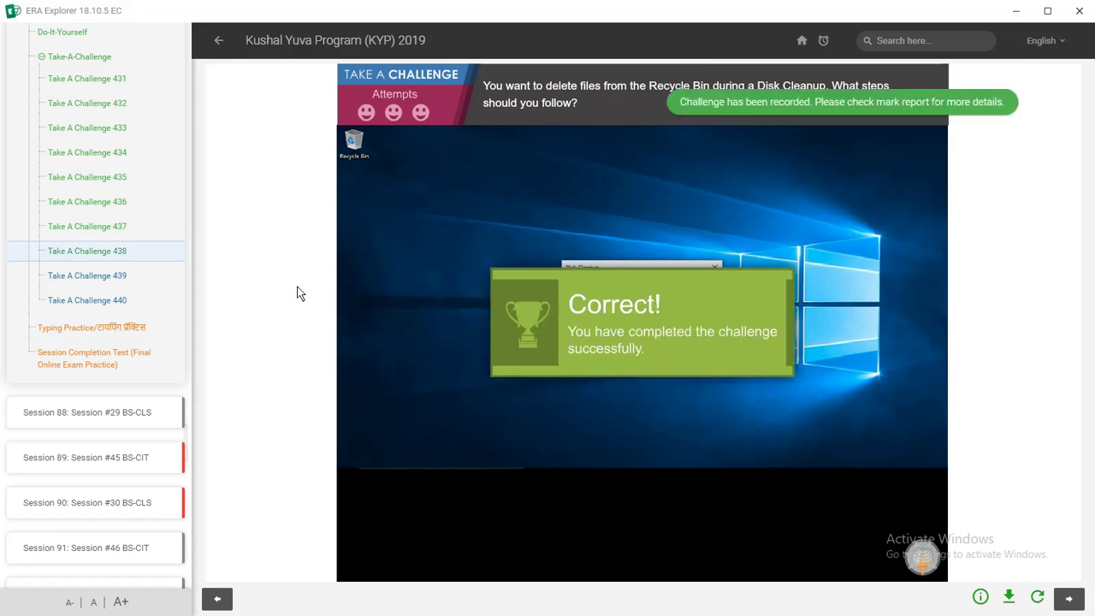
Open Take A Challenge 439 and proceed to its podcast transcript question
click(115, 278)
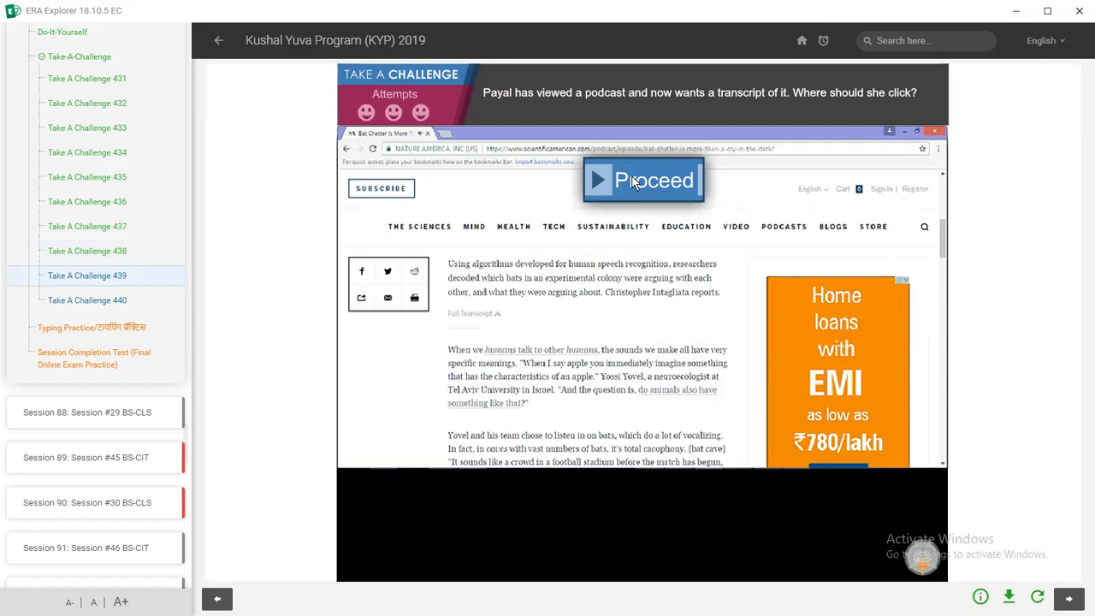
click(633, 183)
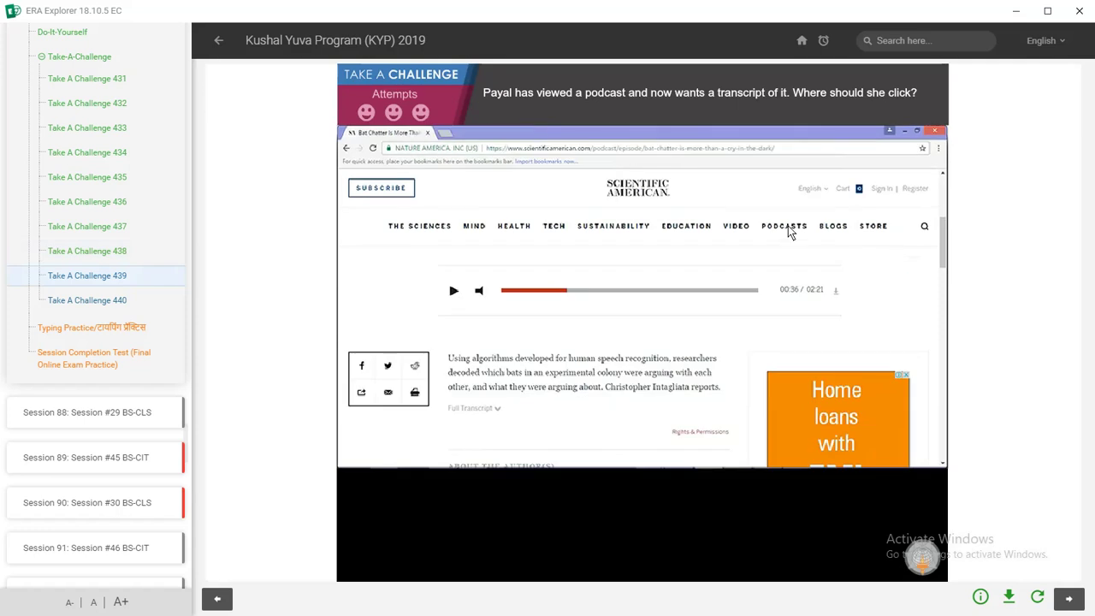
click(791, 232)
click(835, 231)
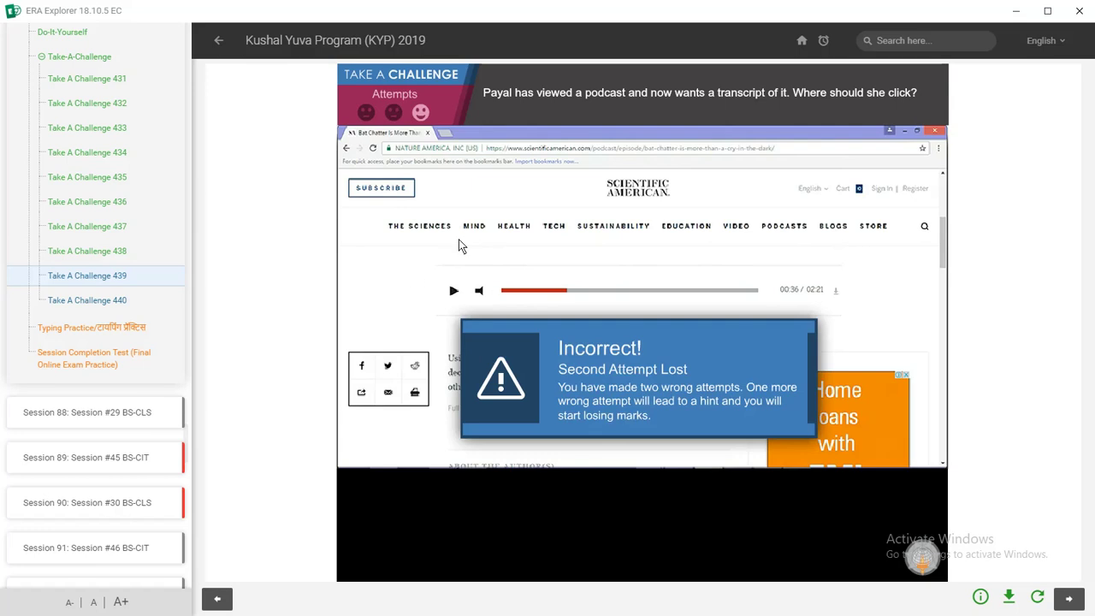
click(385, 188)
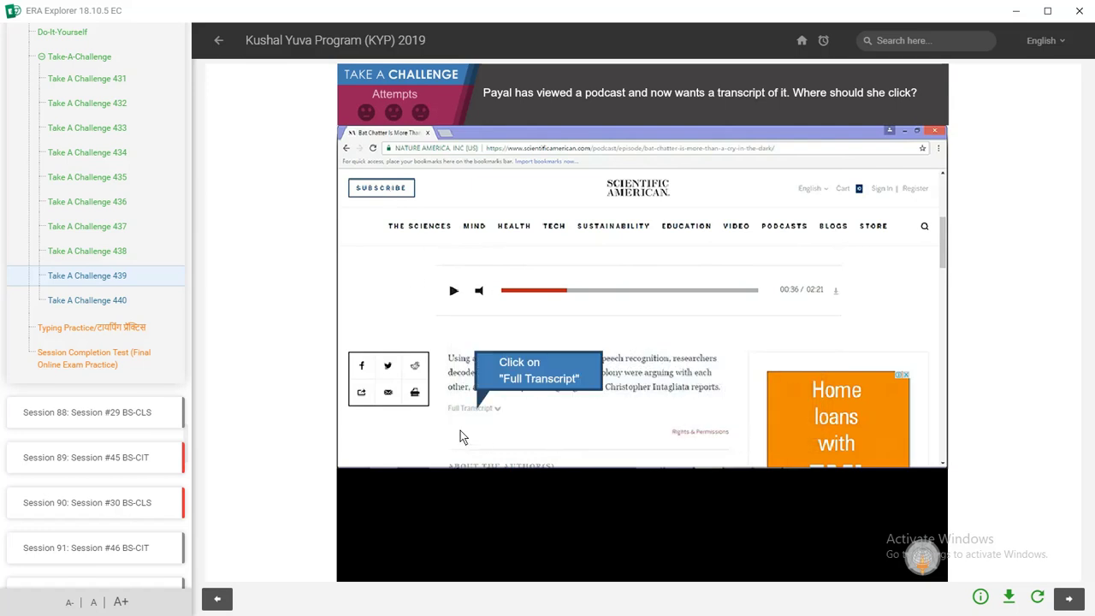
Restart Take A Challenge 439 and answer it by opening the podcast's full transcript
click(1036, 596)
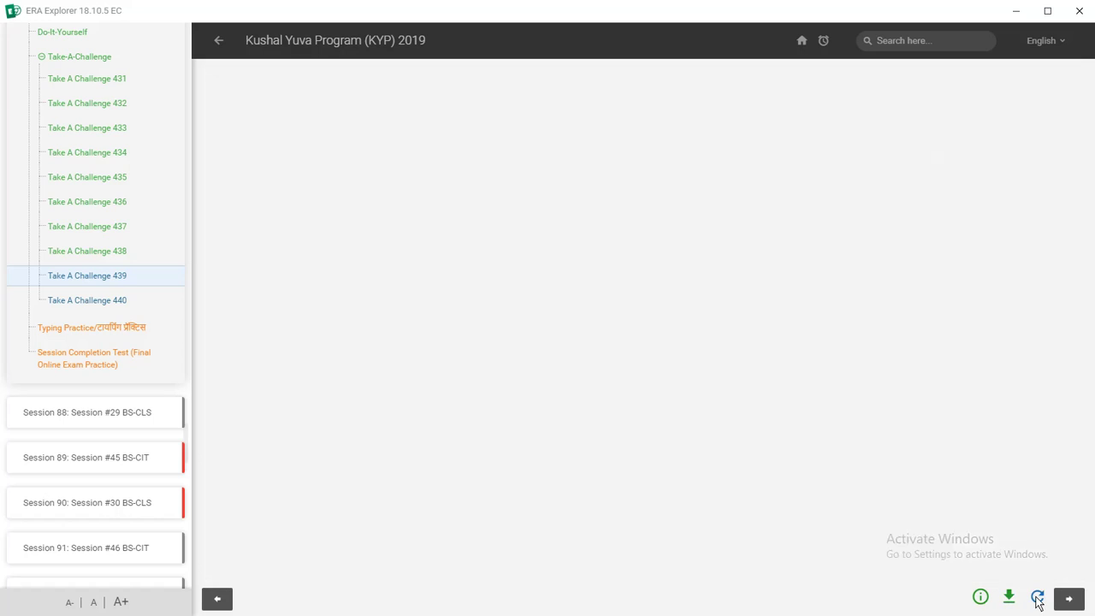
click(664, 183)
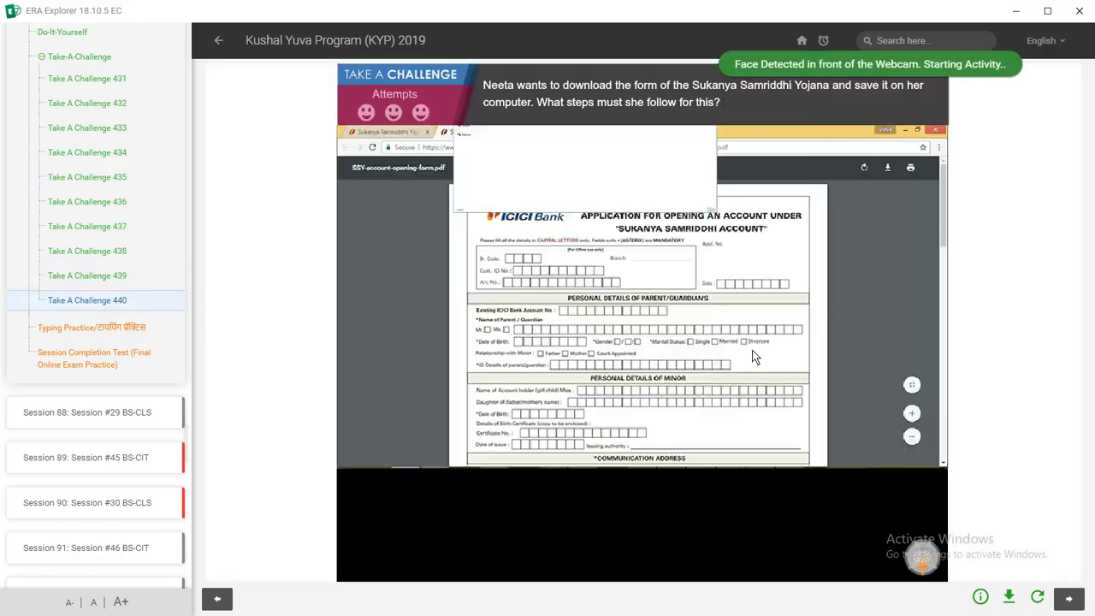
Start Take A Challenge 440 and download the Sukanya Samriddhi form, saving SSY-account-opening-form.pdf in Documents > New folder
click(637, 185)
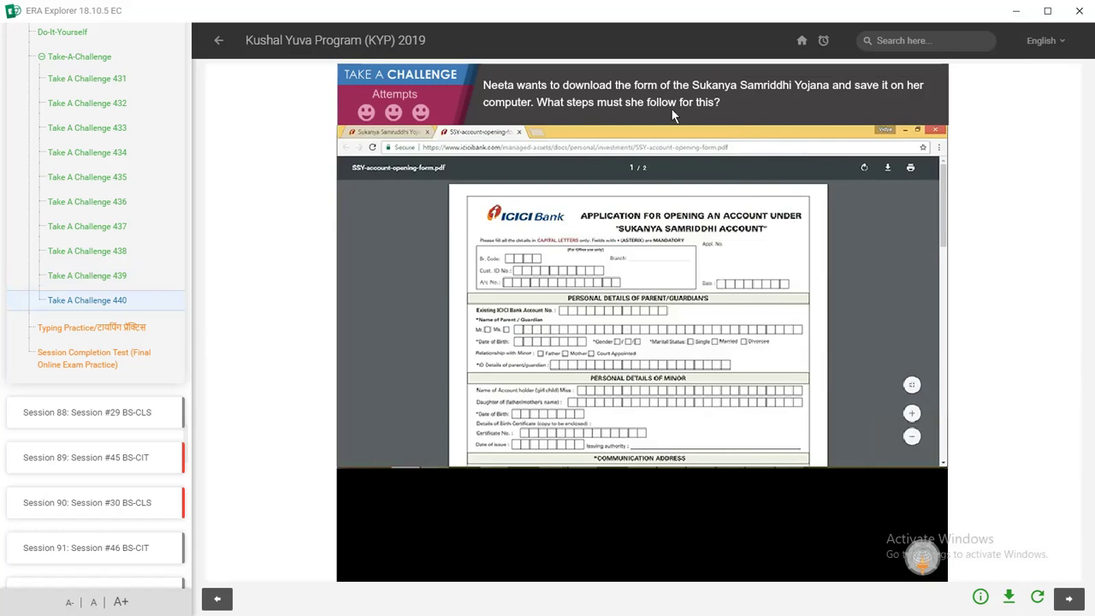
click(886, 169)
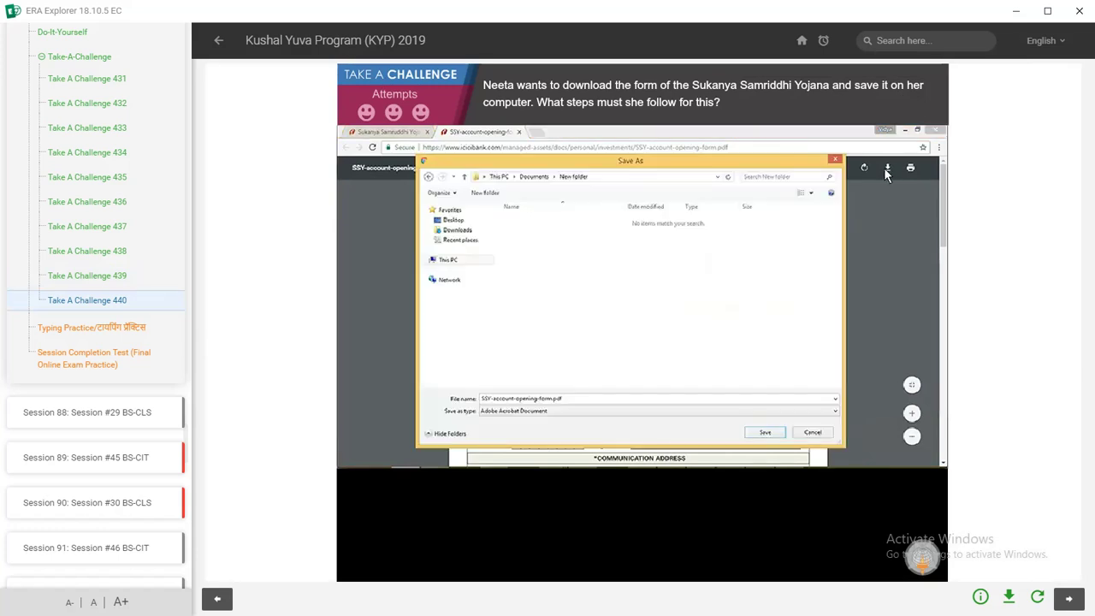
click(691, 404)
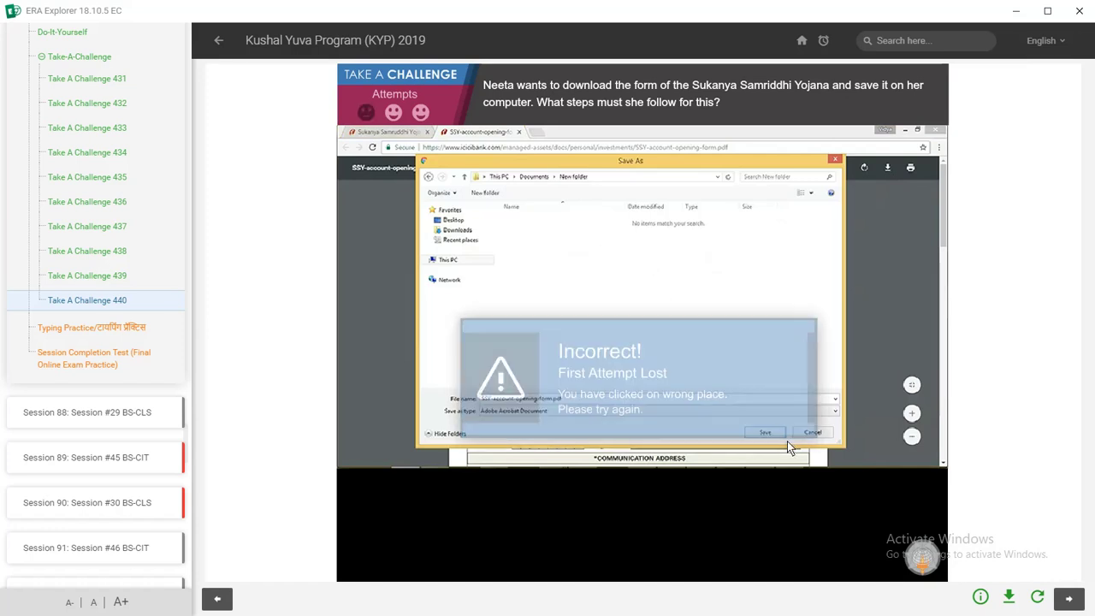
click(764, 433)
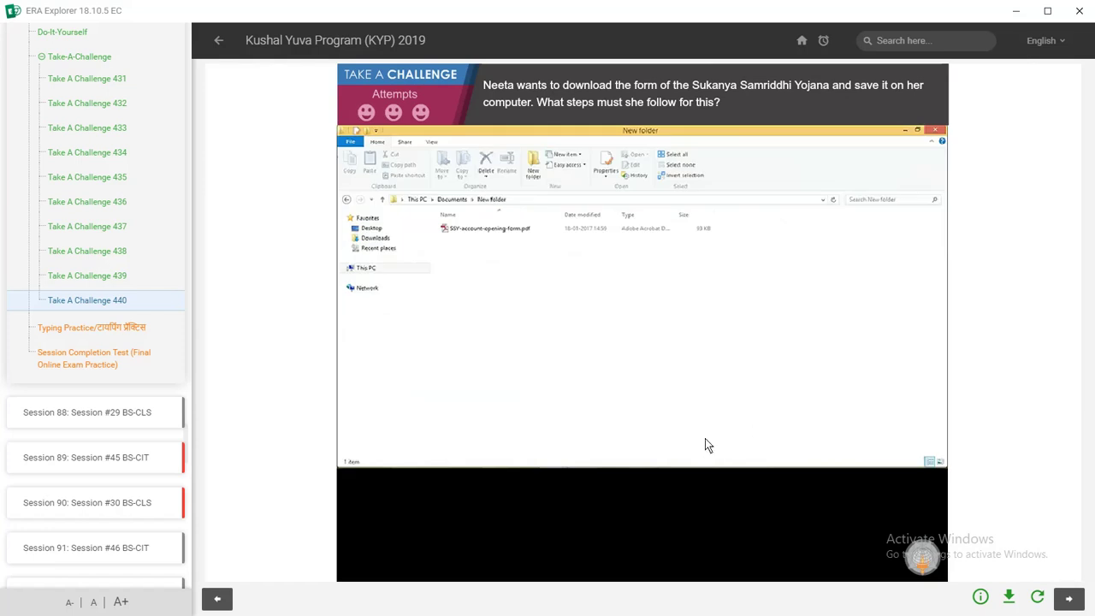
click(1015, 12)
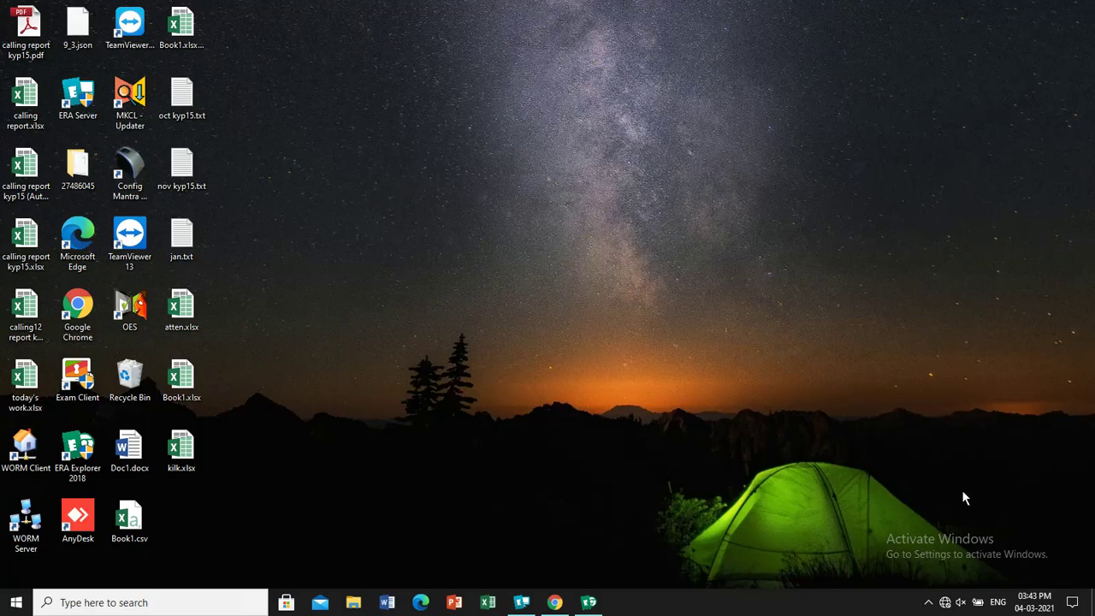
click(928, 602)
click(927, 575)
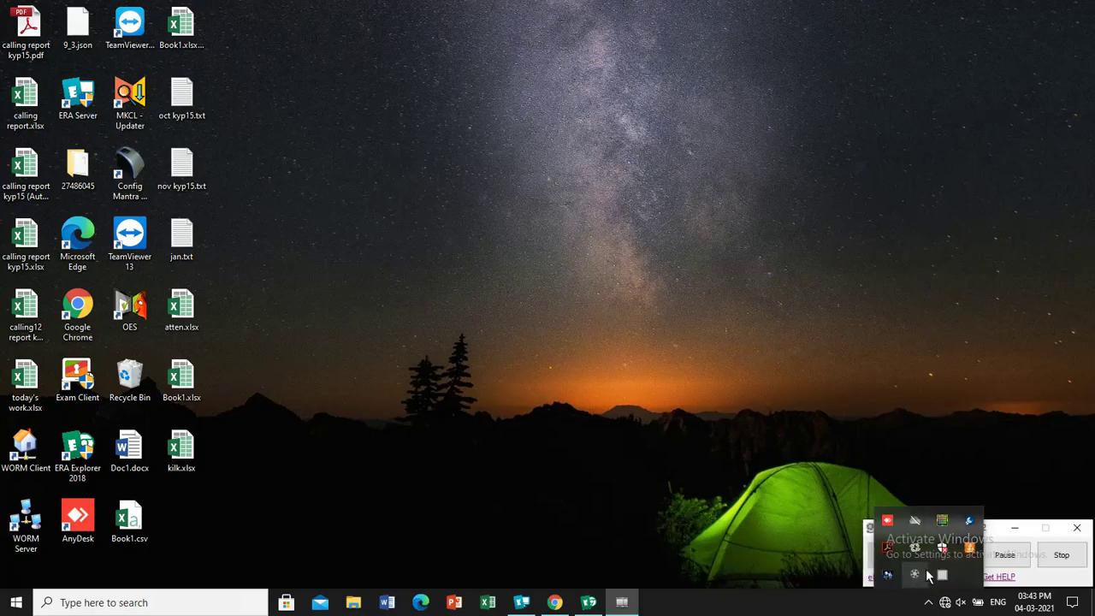